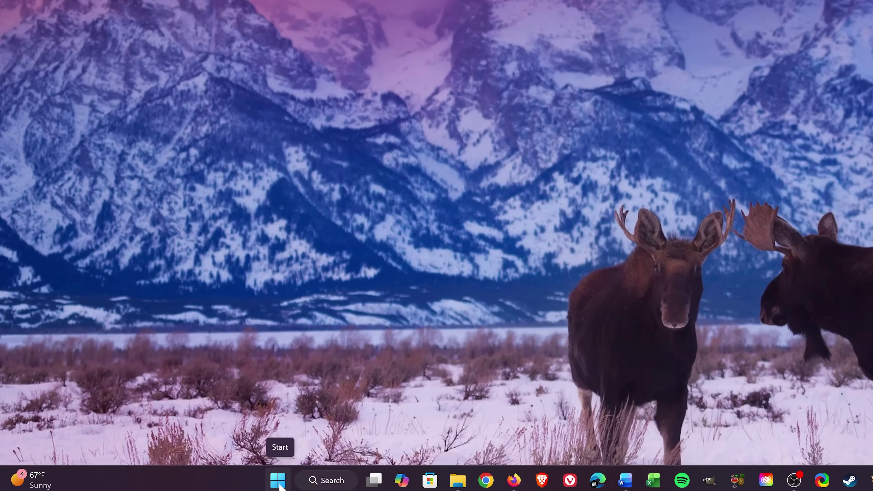
# - Open the Run dialog from the Start button's quick menu, then close it
pyautogui.rightClick(278, 481)
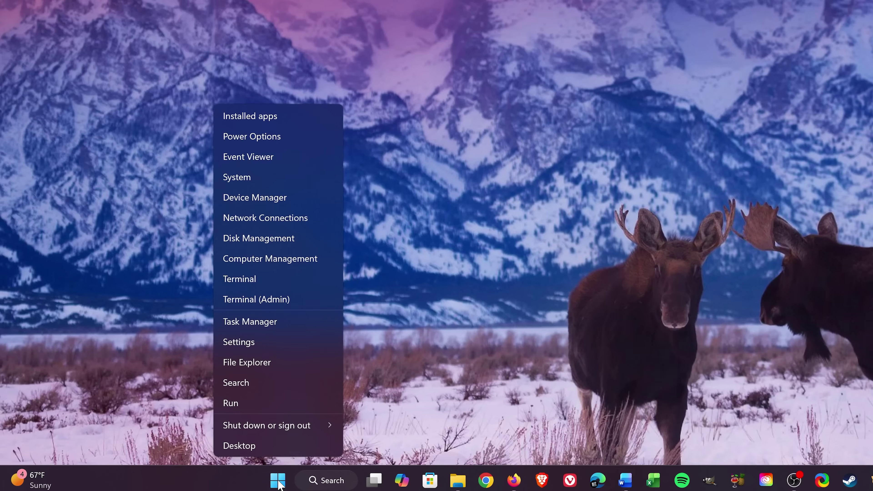
pyautogui.click(257, 409)
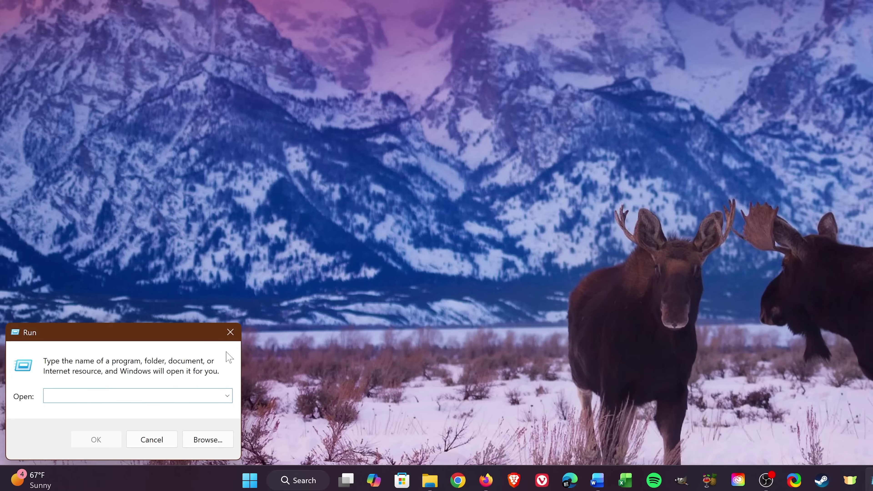
pyautogui.click(232, 339)
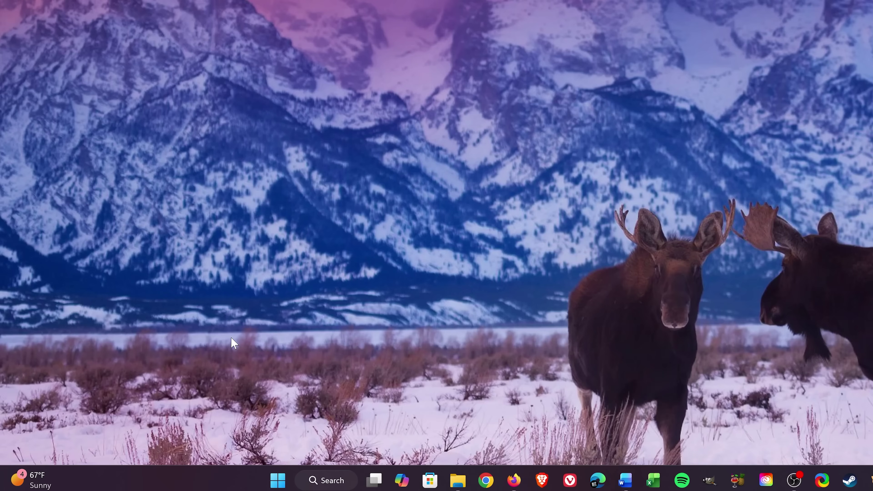
# - Reopen Run with Win+R and position it at the centre of the screen
pyautogui.press('super+r')
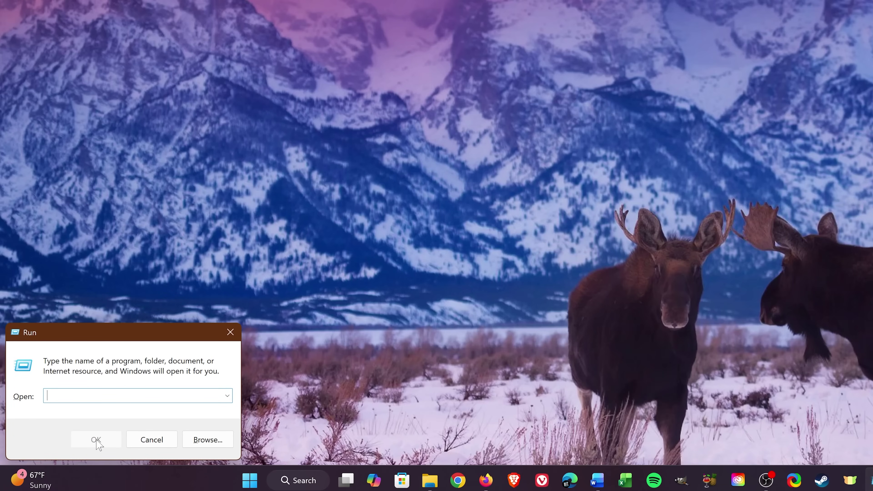
pyautogui.moveTo(152, 331); pyautogui.dragTo(621, 93)
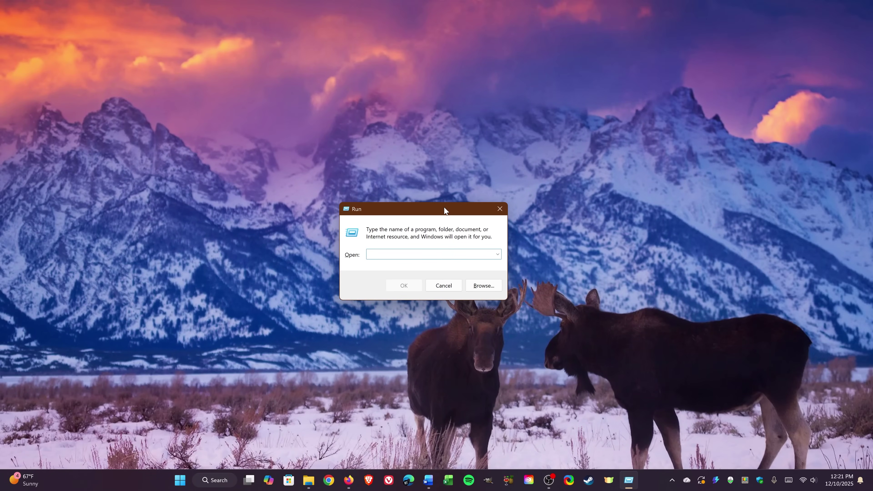
pyautogui.moveTo(443, 208); pyautogui.dragTo(454, 181)
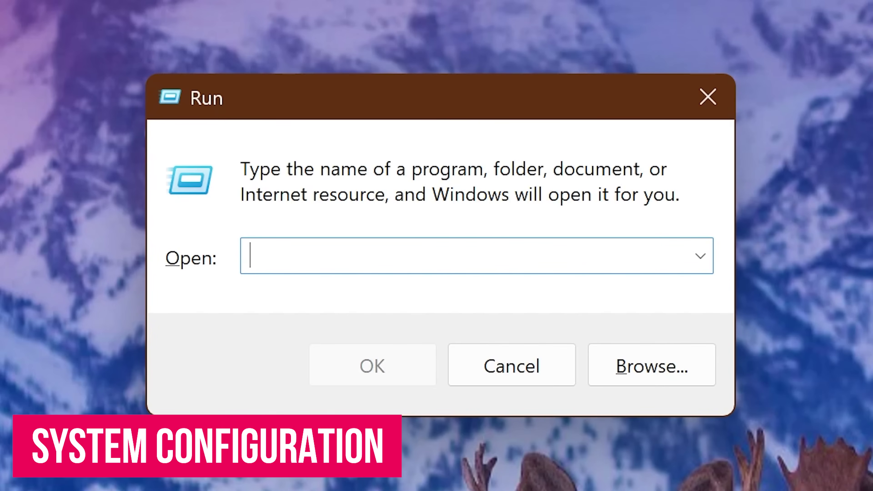
# - Launch msconfig and view System Configuration's Services, Tools and Startup pages
pyautogui.write('msconfig')
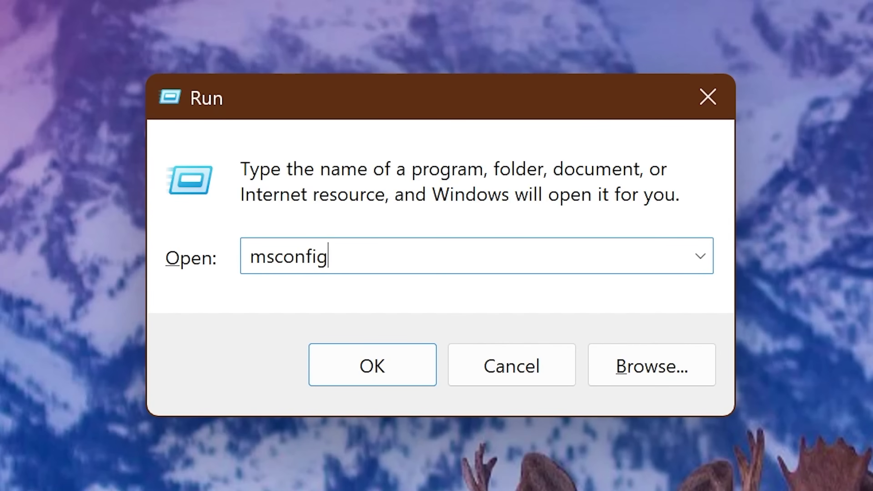
pyautogui.press('Return')
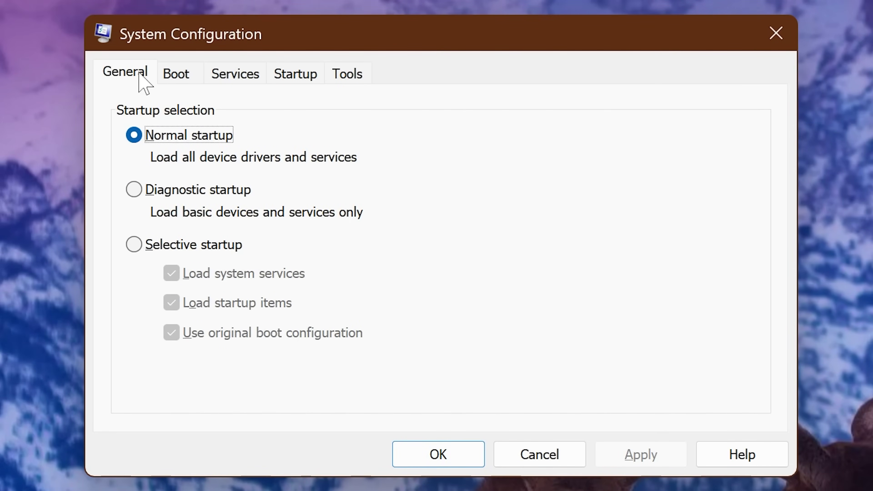
pyautogui.click(236, 73)
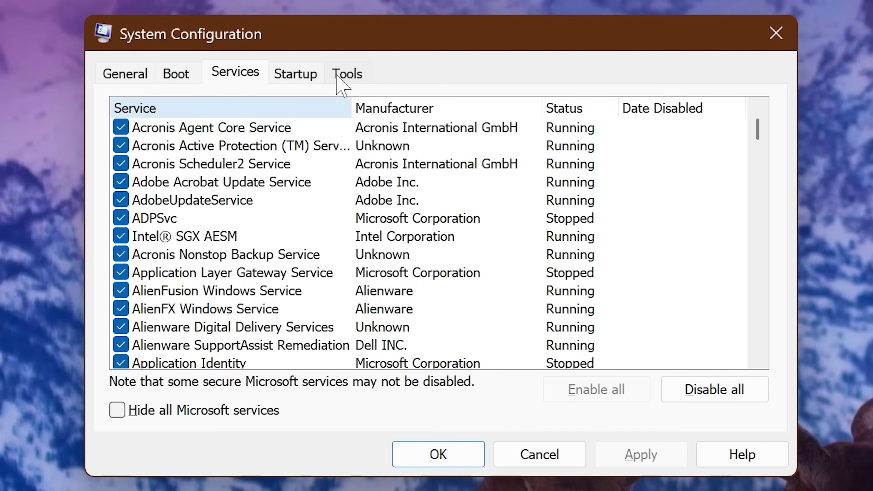
pyautogui.click(347, 74)
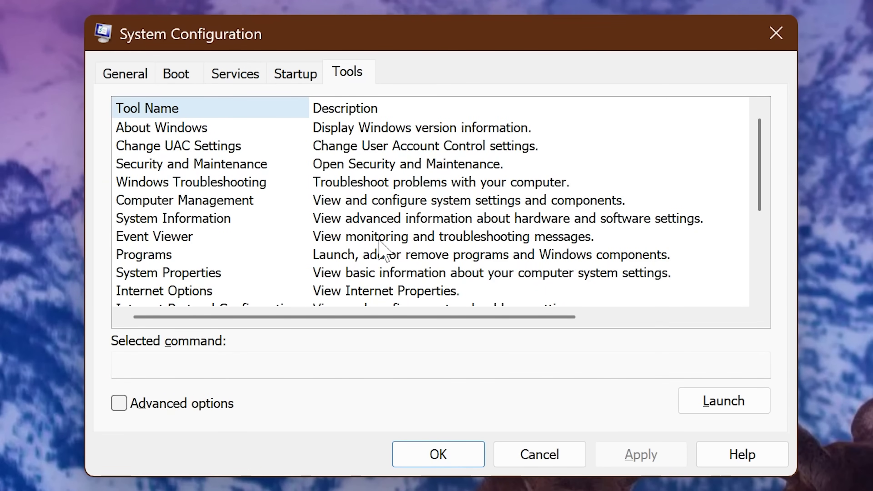
pyautogui.click(289, 78)
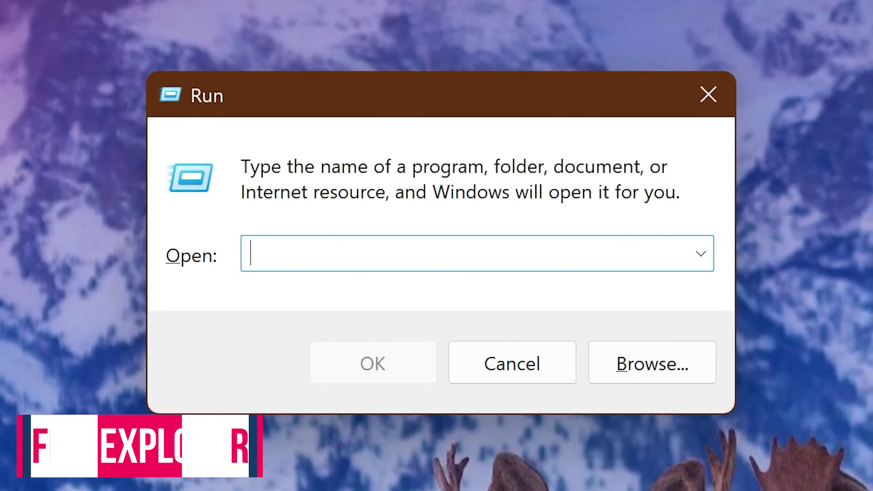
# - Open File Explorer with explorer, then open the C: drive from Run
pyautogui.write('expo')
pyautogui.press('BackSpace')
pyautogui.write('lorer')
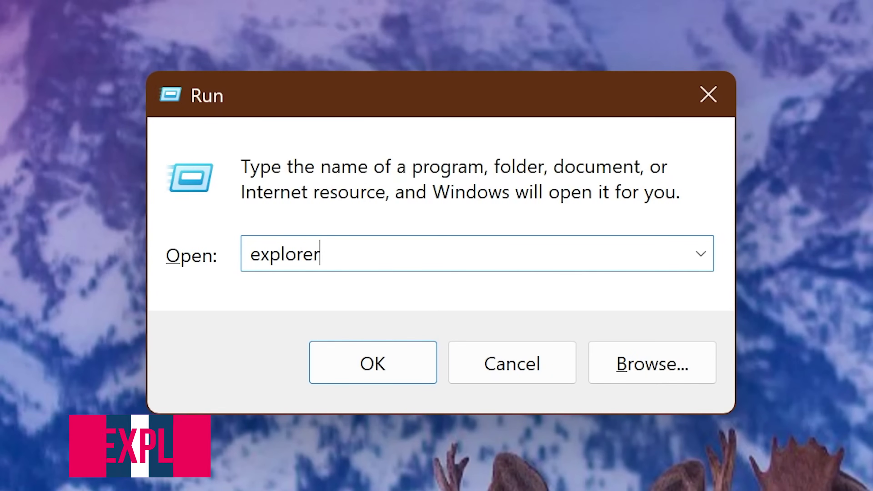
pyautogui.press('Return')
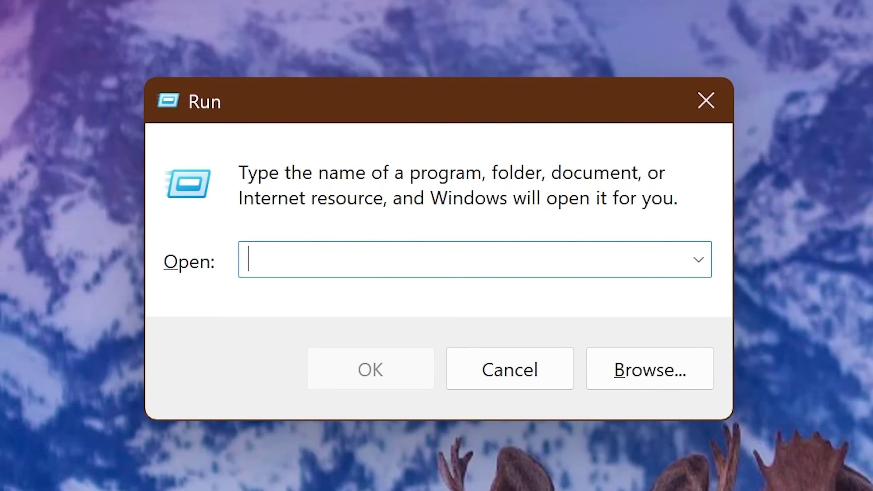
pyautogui.write('C')
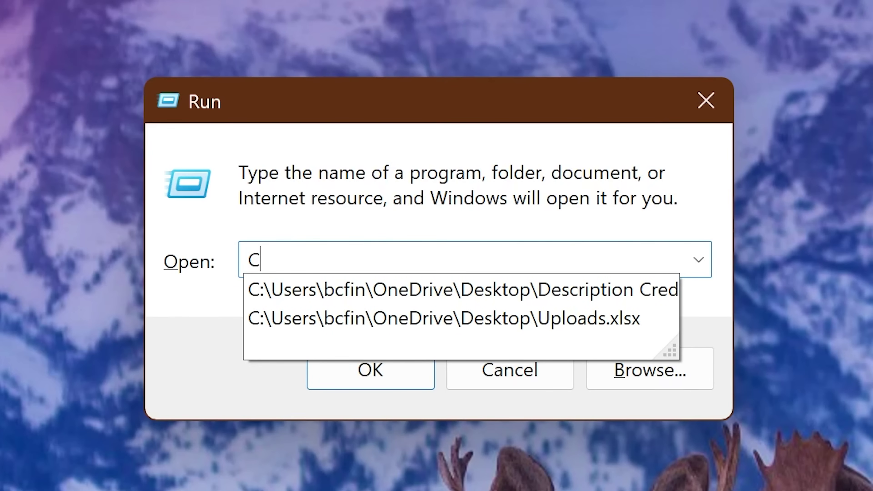
pyautogui.write(':')
pyautogui.press('Return')
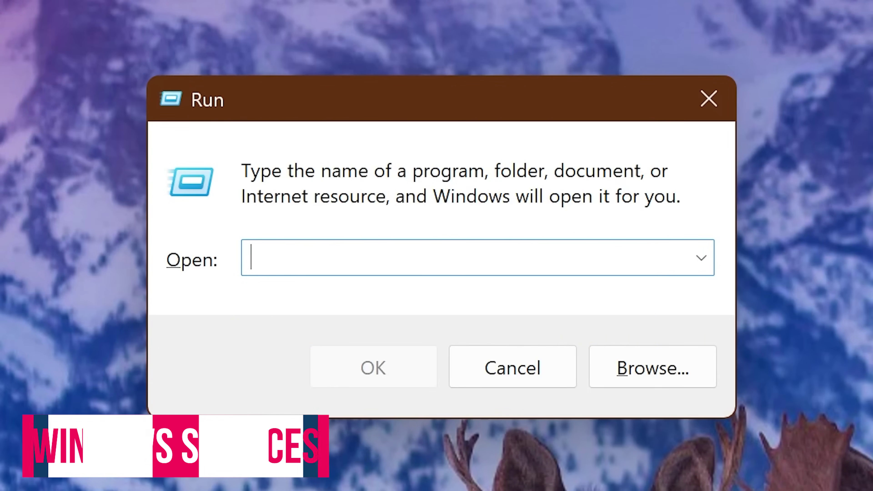
# - Run services.msc to open the Services console
pyautogui.write('services.msc')
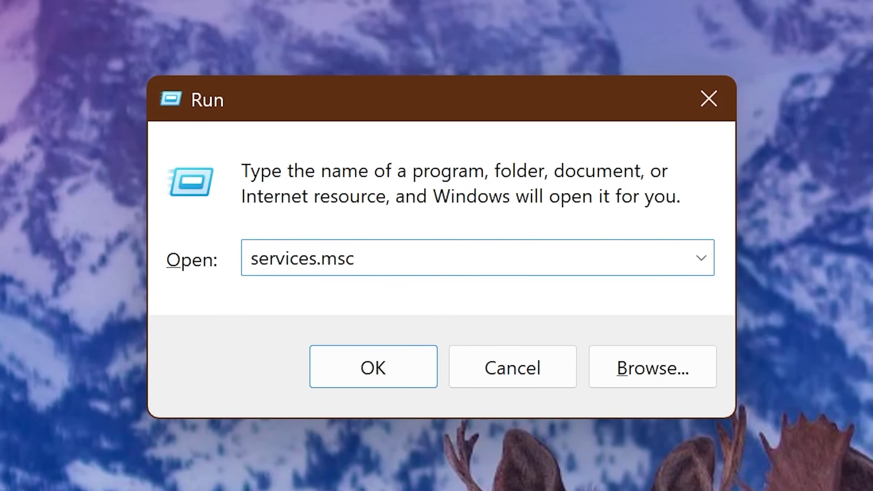
pyautogui.press('Return')
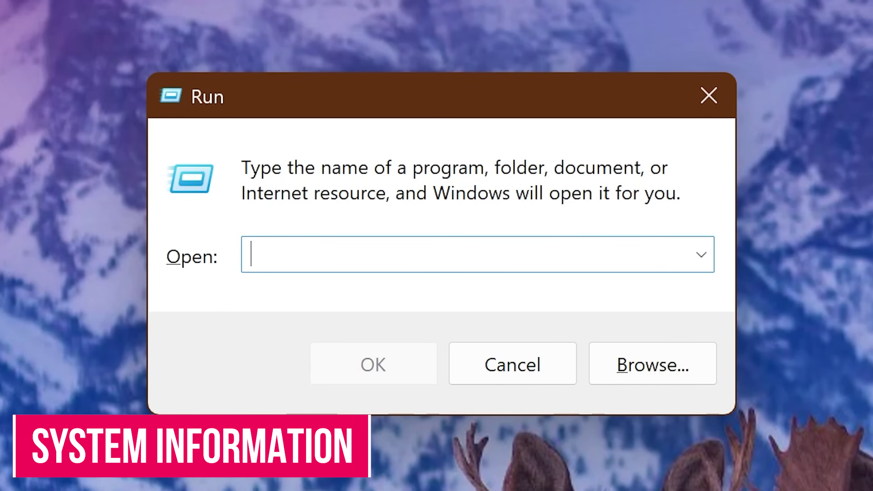
# - Launch msinfo32 and scroll through System Information's System Summary
pyautogui.write('msinfo')
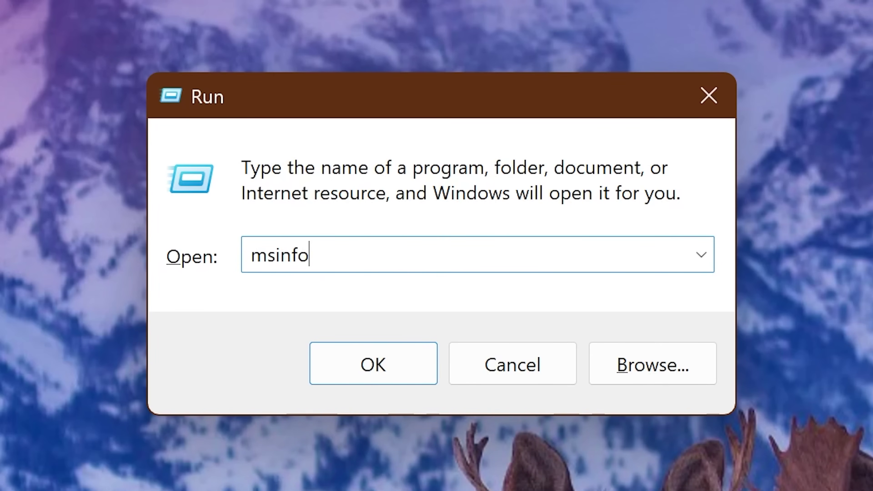
pyautogui.write('32')
pyautogui.press('Return')
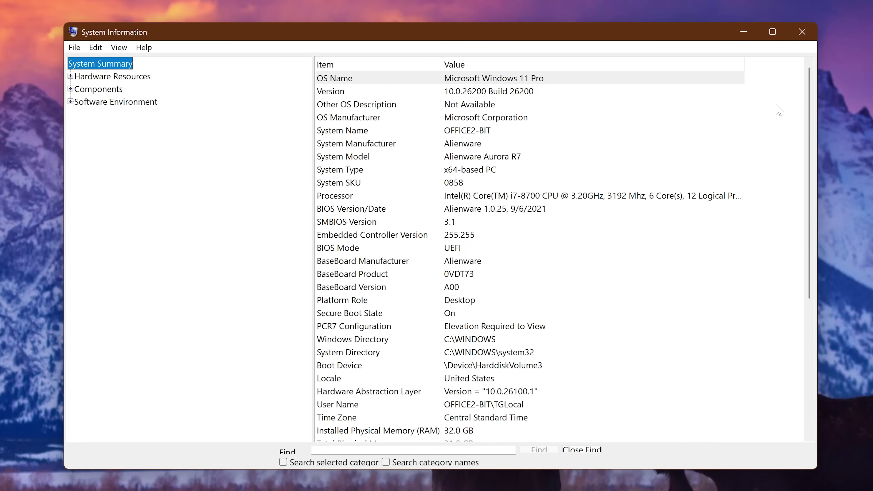
pyautogui.scroll(-3, 778, 110)
pyautogui.scroll(-3, 778, 109)
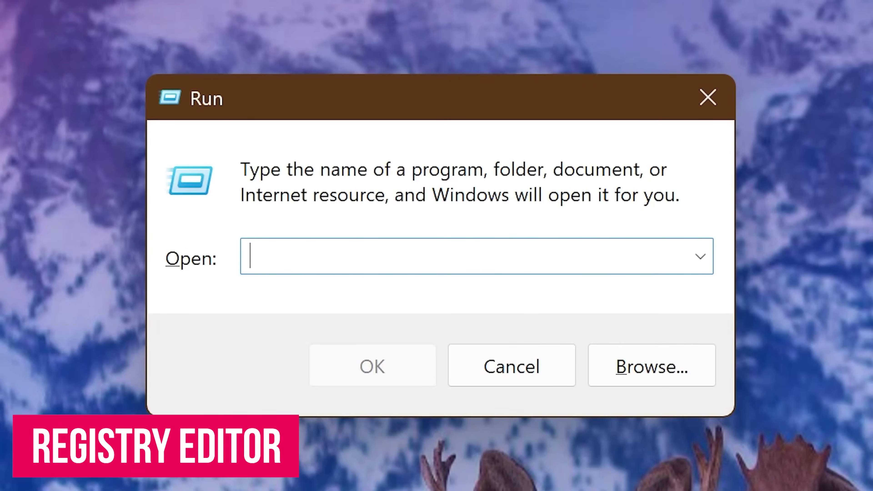
# - Run regedit to launch Registry Editor
pyautogui.write('reg')
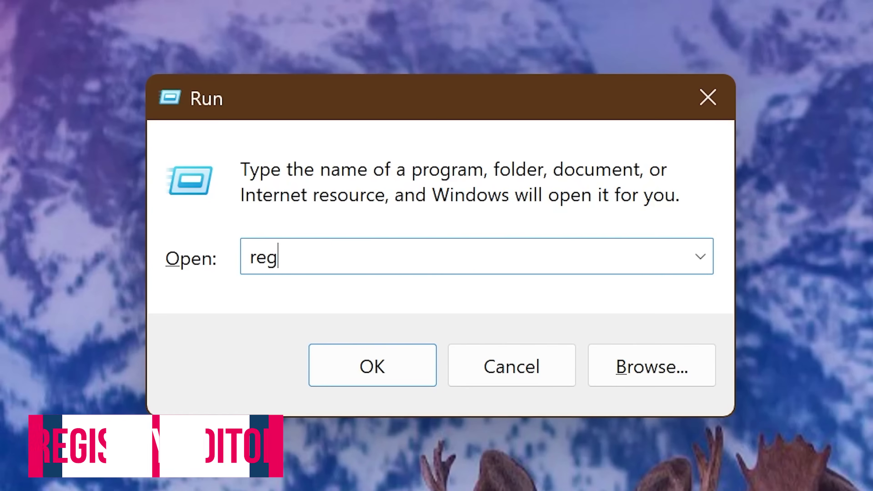
pyautogui.write('edit')
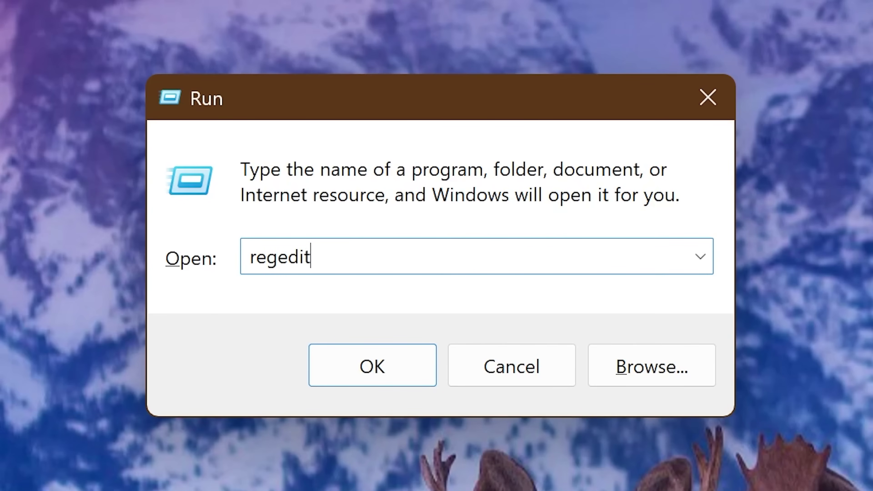
pyautogui.press('Return')
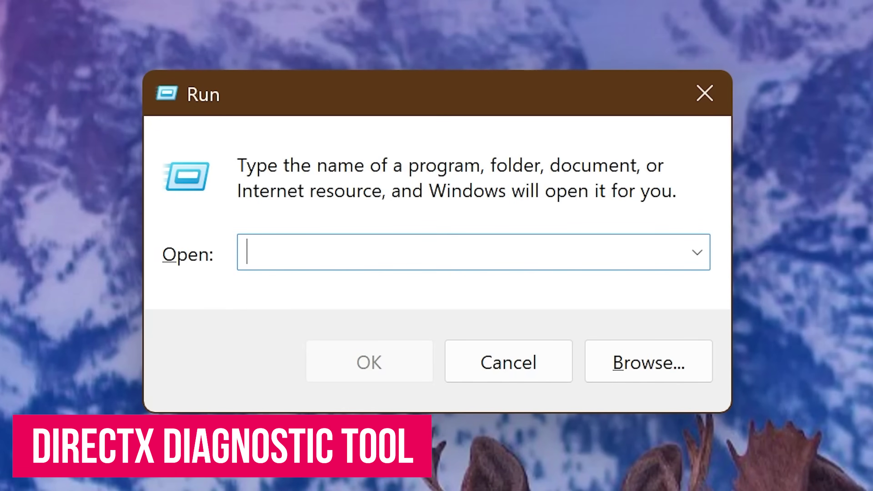
# - Launch dxdiag and view the Display 1 graphics details in DirectX Diagnostic Tool
pyautogui.write('d')
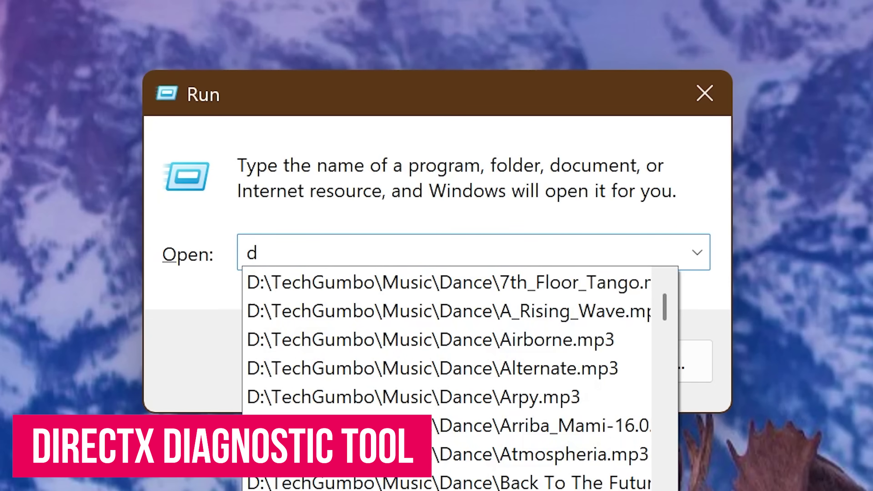
pyautogui.write('xdiag')
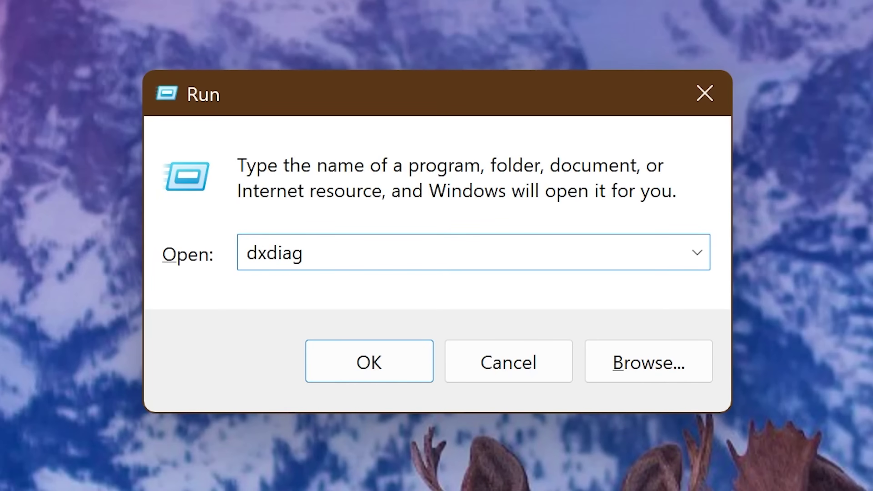
pyautogui.press('Return')
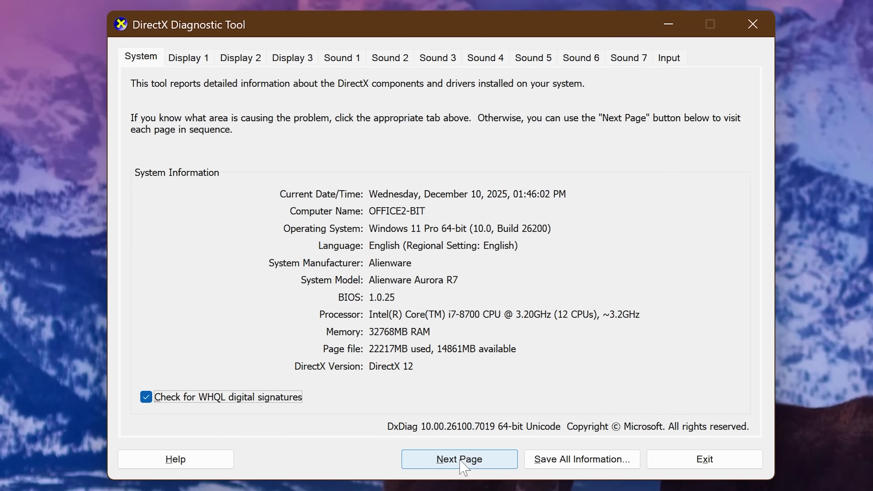
pyautogui.click(199, 66)
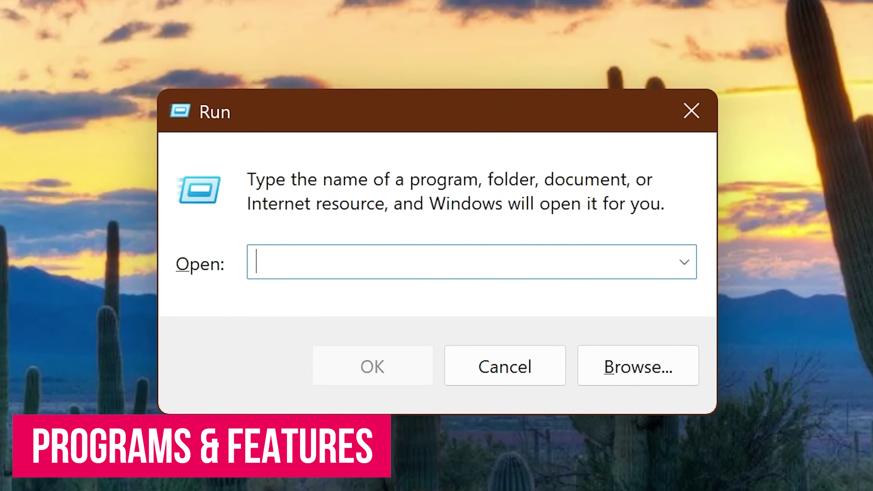
# - Open Programs and Features with appwiz.cpl and select Zen Browser in the list
pyautogui.write('appwiz.cpl')
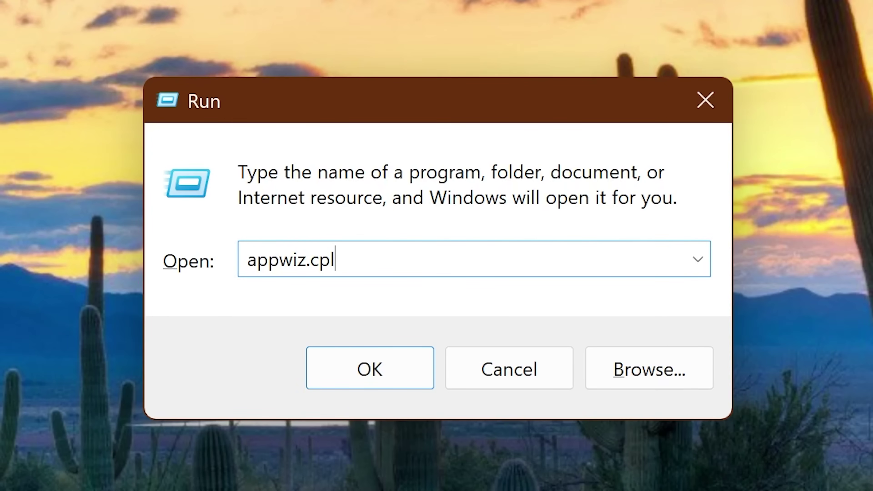
pyautogui.press('Return')
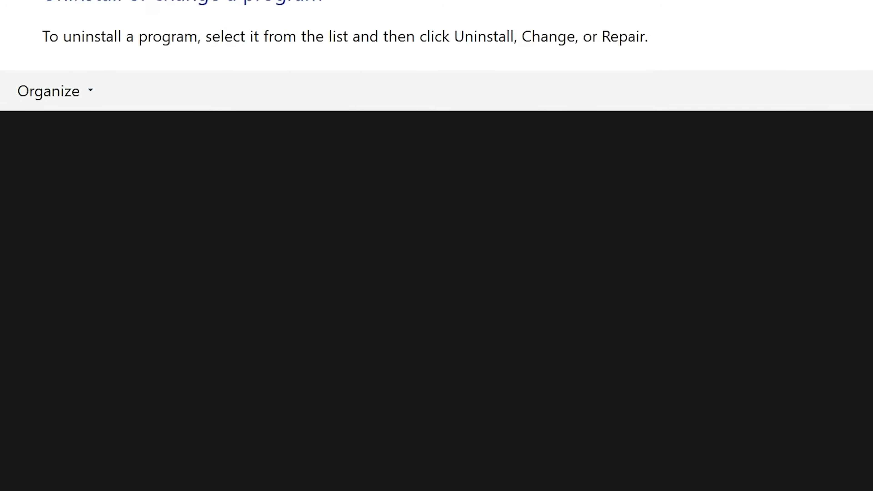
pyautogui.scroll(-3, 747, 296)
pyautogui.scroll(-10, 747, 296)
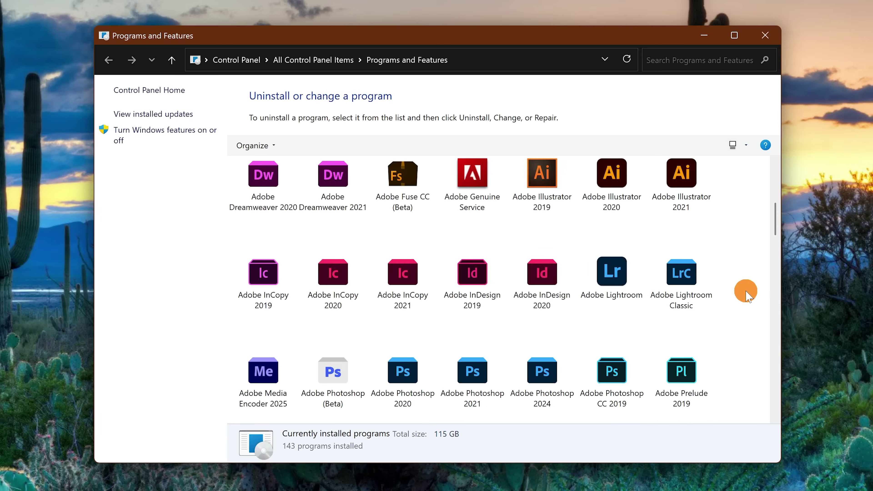
pyautogui.scroll(-15, 747, 296)
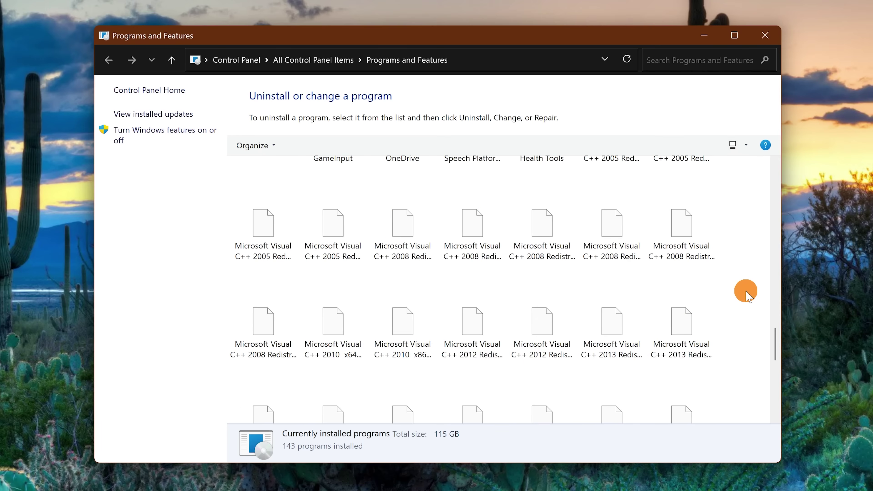
pyautogui.scroll(-15, 747, 297)
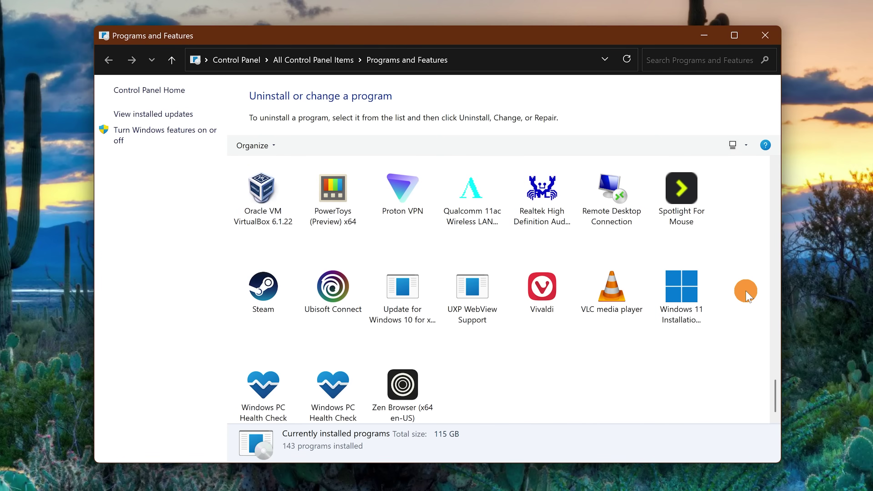
pyautogui.click(407, 391)
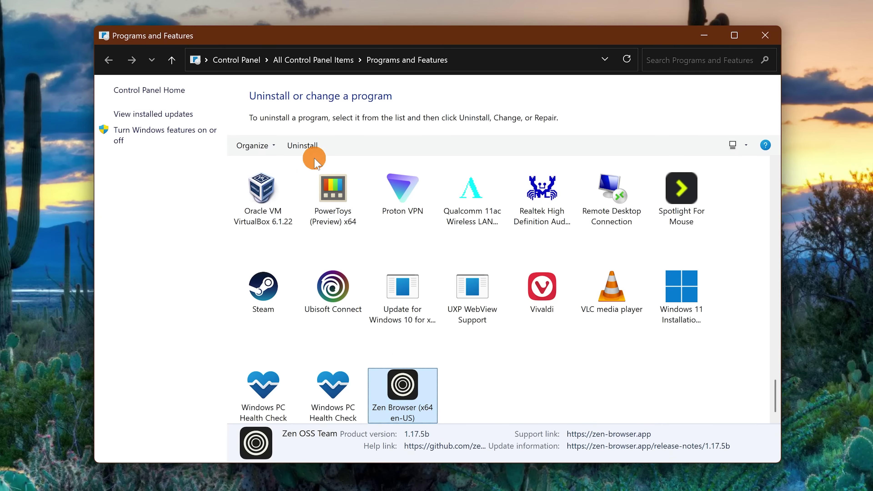
# - Uninstall Zen Browser through its wizard: Next, Uninstall, Finish
pyautogui.click(303, 152)
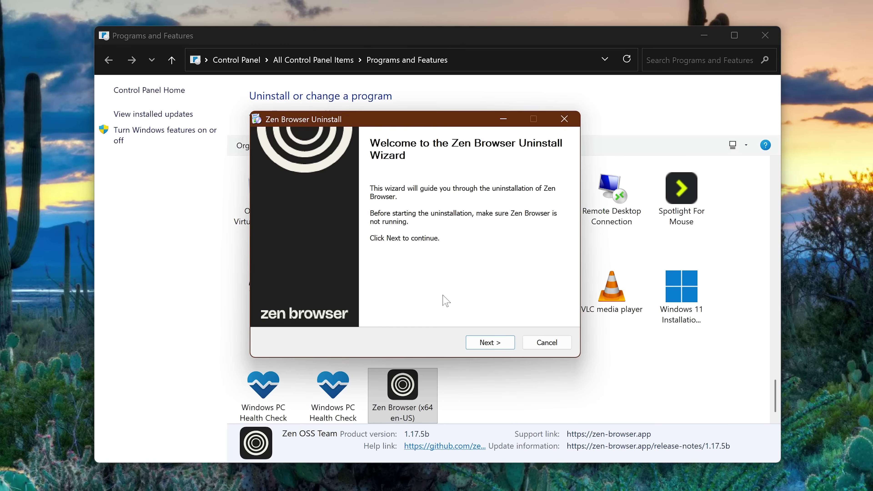
pyautogui.click(493, 344)
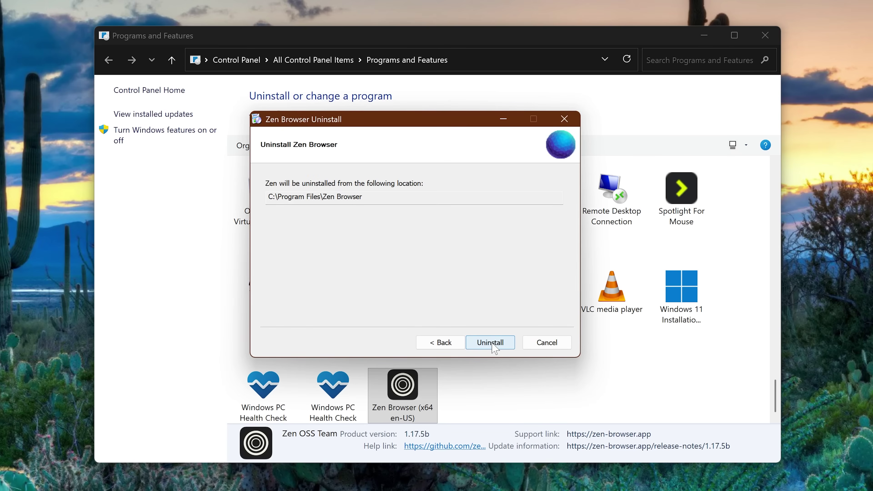
pyautogui.click(491, 343)
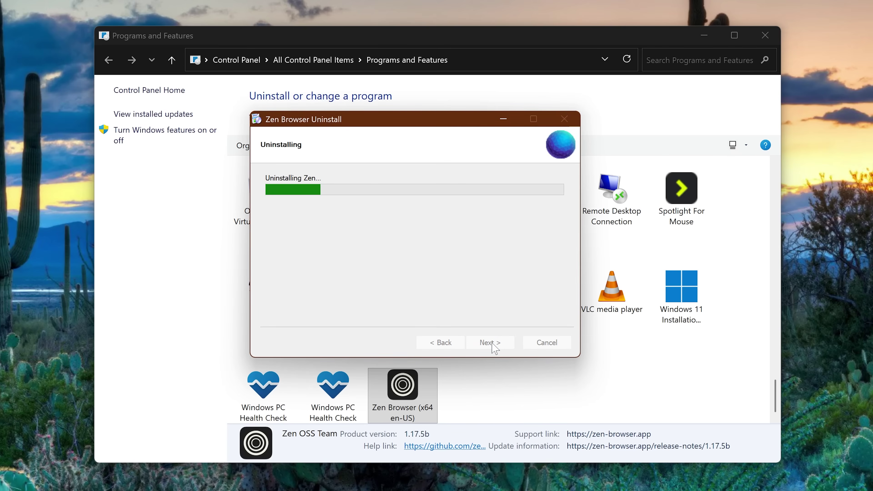
pyautogui.click(492, 342)
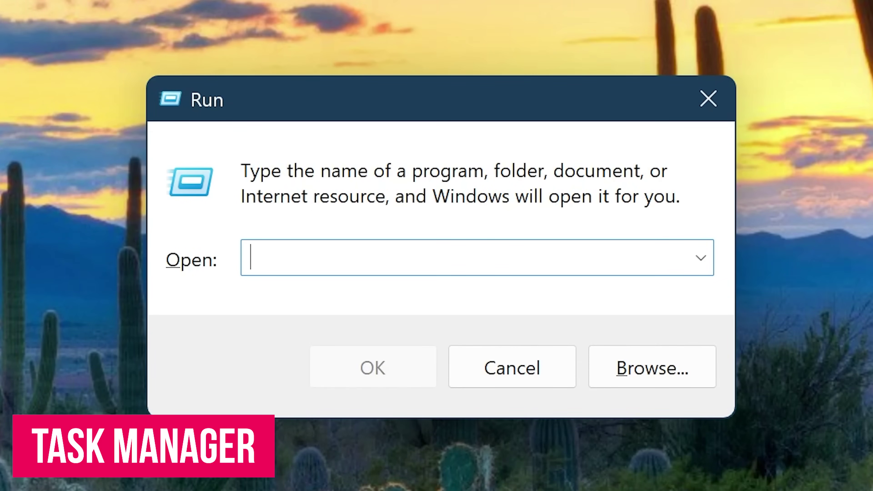
# - Launch taskmgr and show Task Manager's Startup apps page
pyautogui.write('taskmgr')
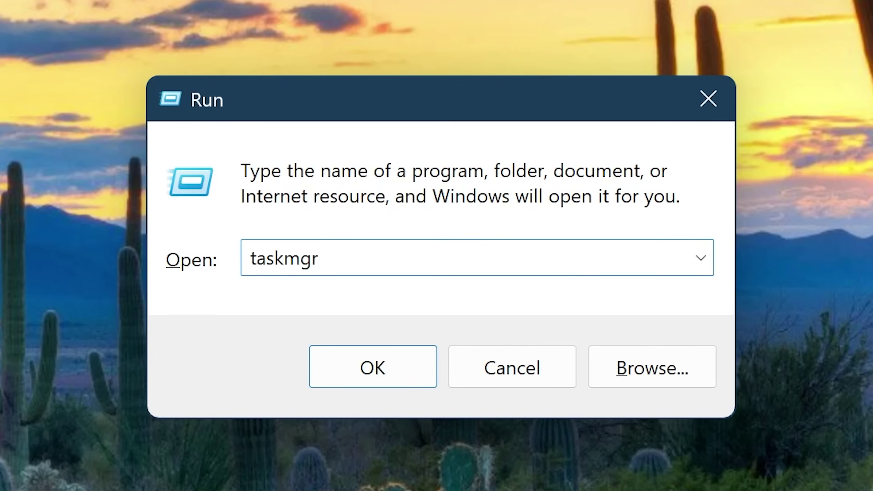
pyautogui.press('Return')
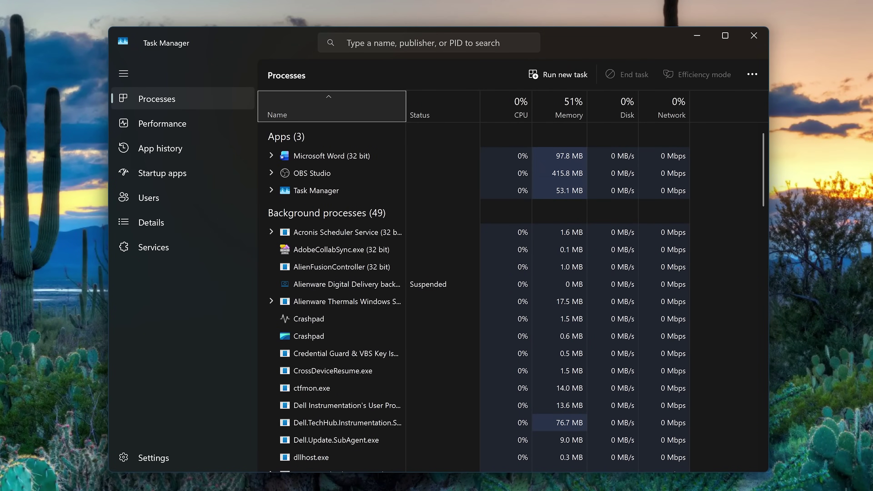
pyautogui.click(178, 179)
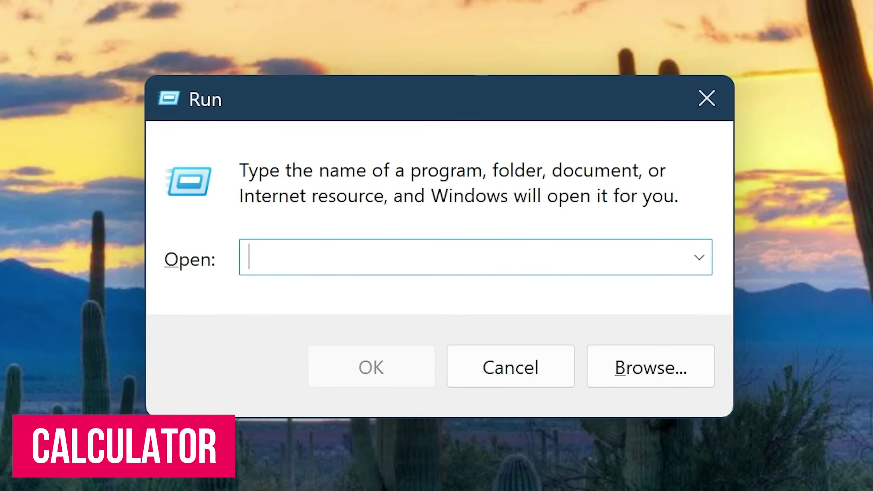
# - Launch calc and switch Calculator to the Currency converter
pyautogui.write('ca')
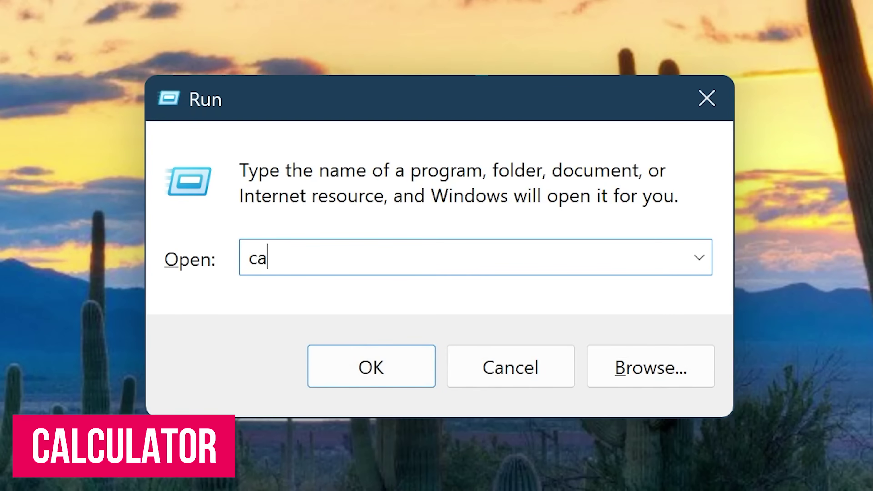
pyautogui.write('lc')
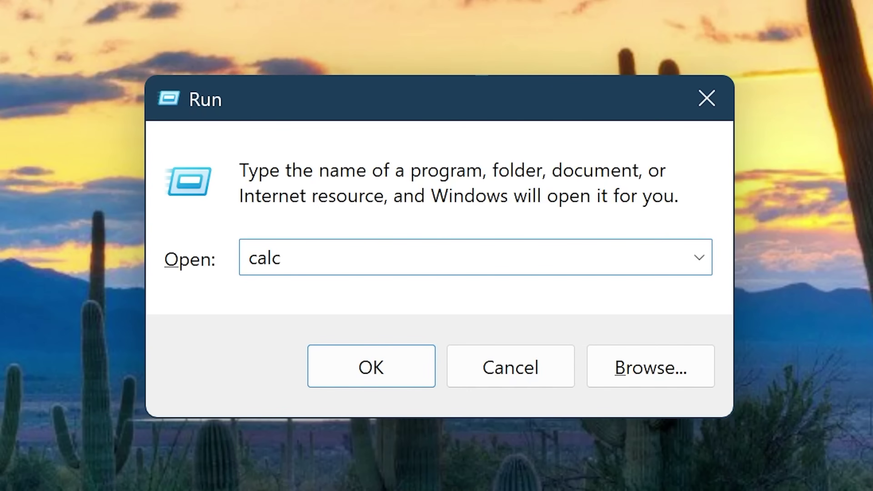
pyautogui.press('Return')
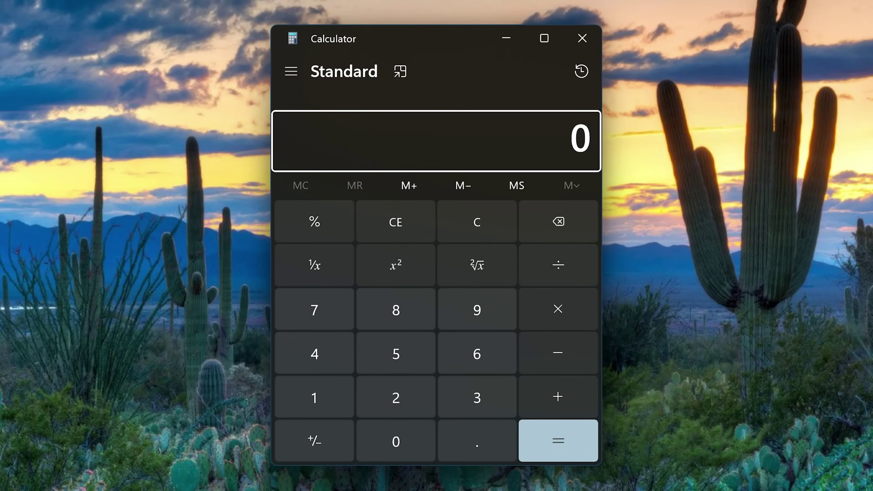
pyautogui.click(294, 76)
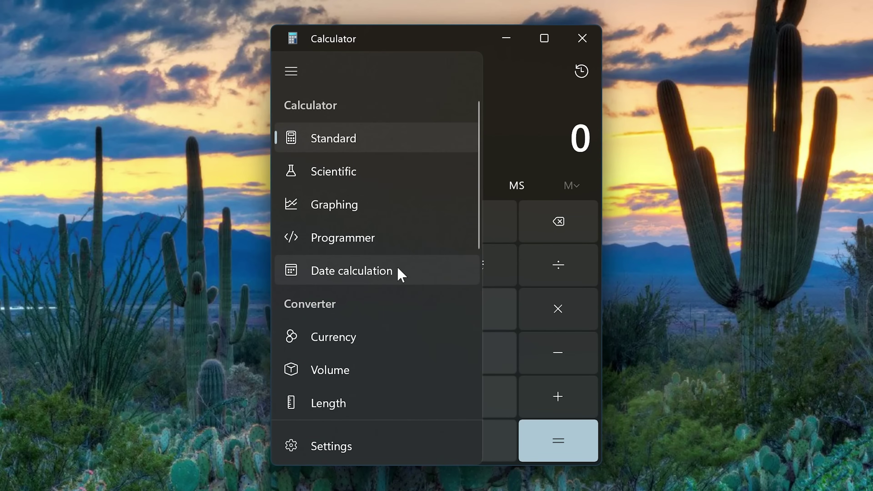
pyautogui.scroll(-5, 398, 269)
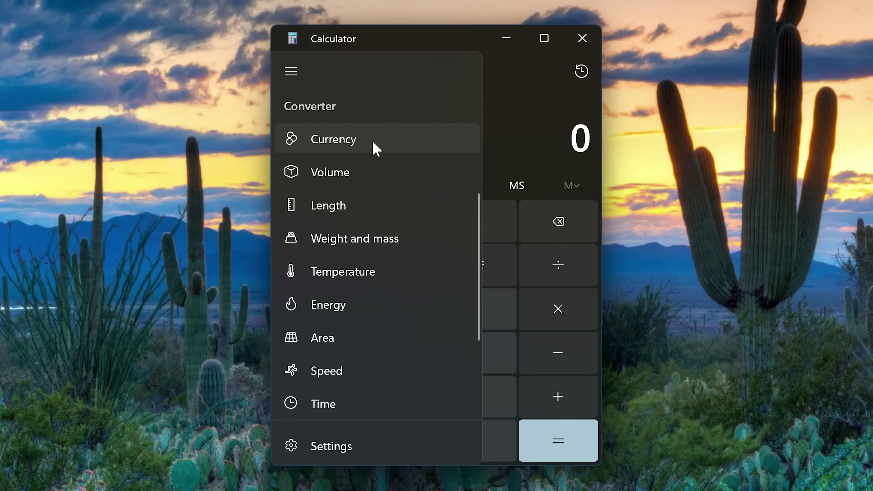
pyautogui.click(373, 142)
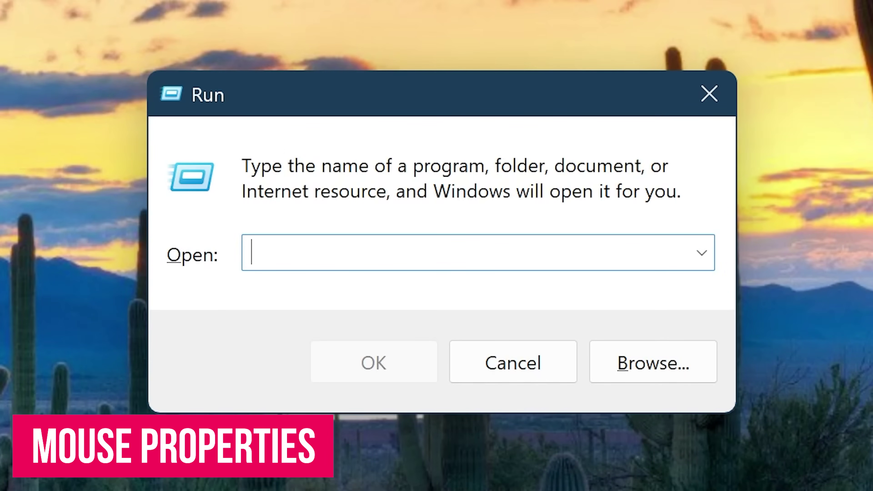
# - Open Mouse Properties with main.cpl and browse the Pointer Options and Wheel tabs
pyautogui.write('main.')
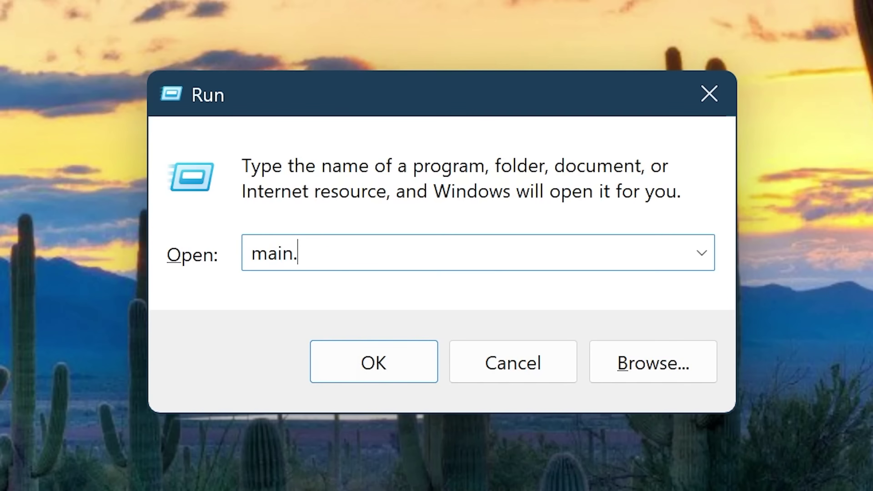
pyautogui.write('cpl')
pyautogui.press('Return')
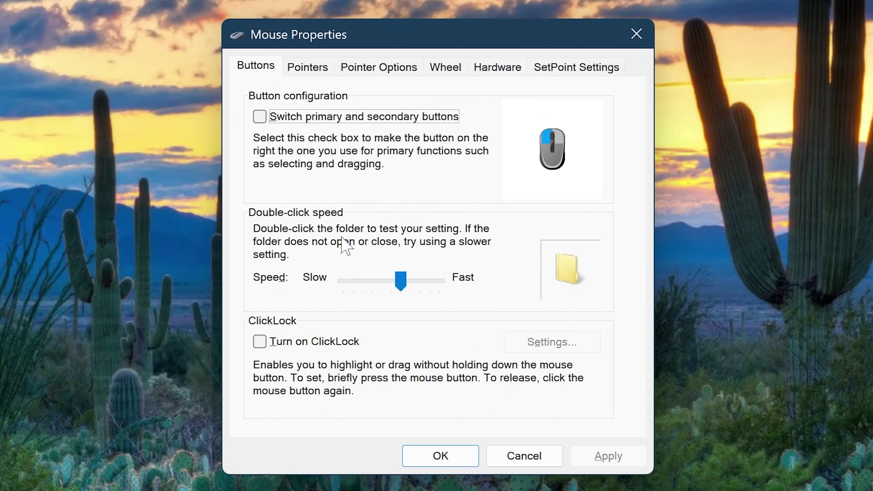
pyautogui.click(385, 68)
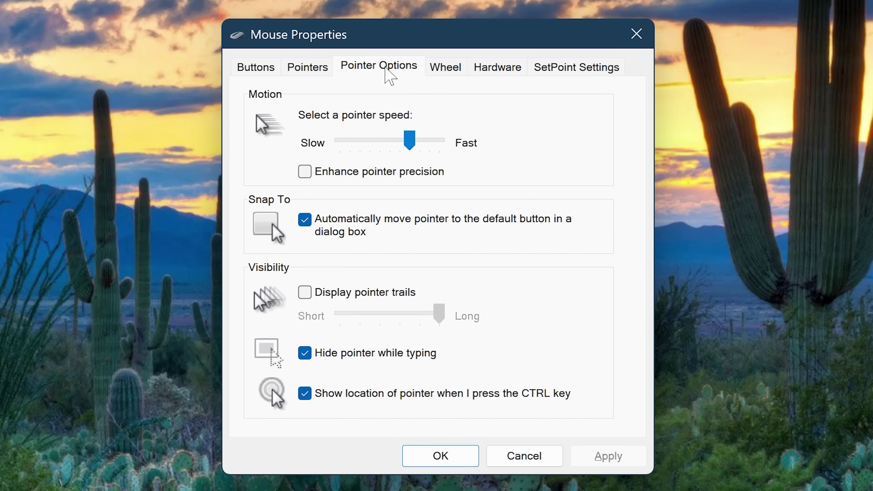
pyautogui.click(435, 66)
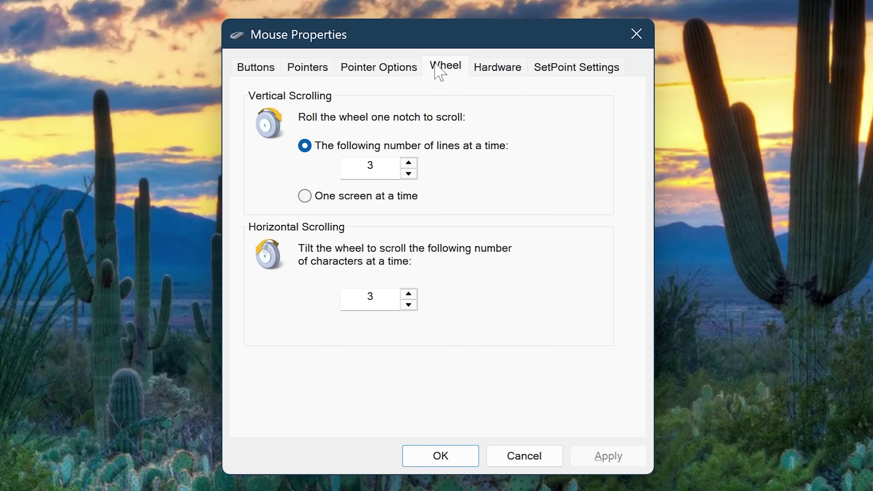
# - Apply the Windows Highlight Yellow pointer scheme, close Mouse Properties, and reopen Run
pyautogui.click(307, 73)
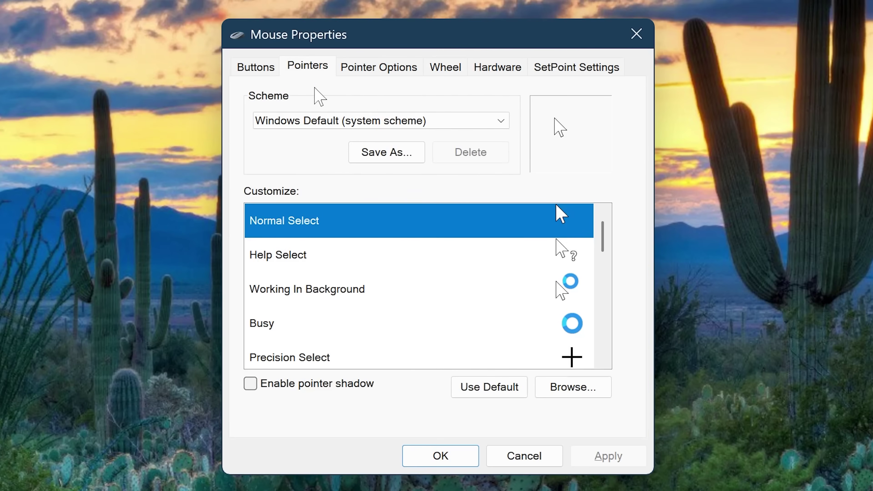
pyautogui.click(323, 120)
pyautogui.click(344, 253)
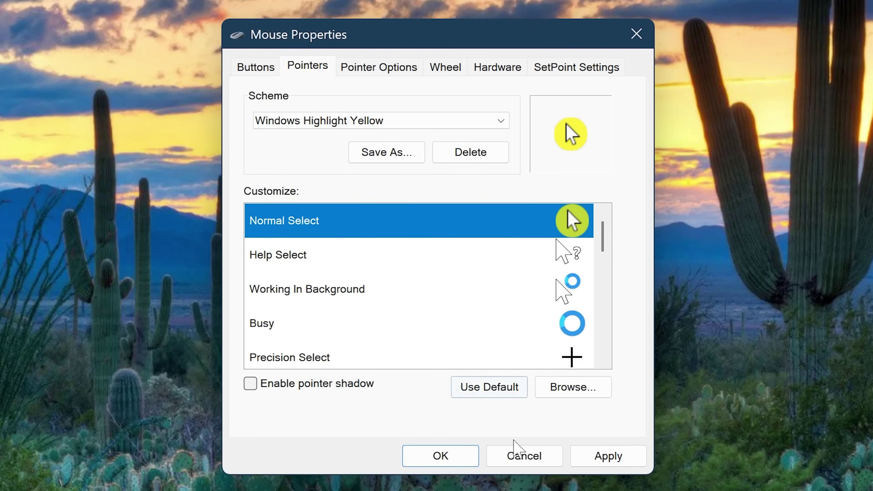
pyautogui.click(572, 457)
pyautogui.click(453, 465)
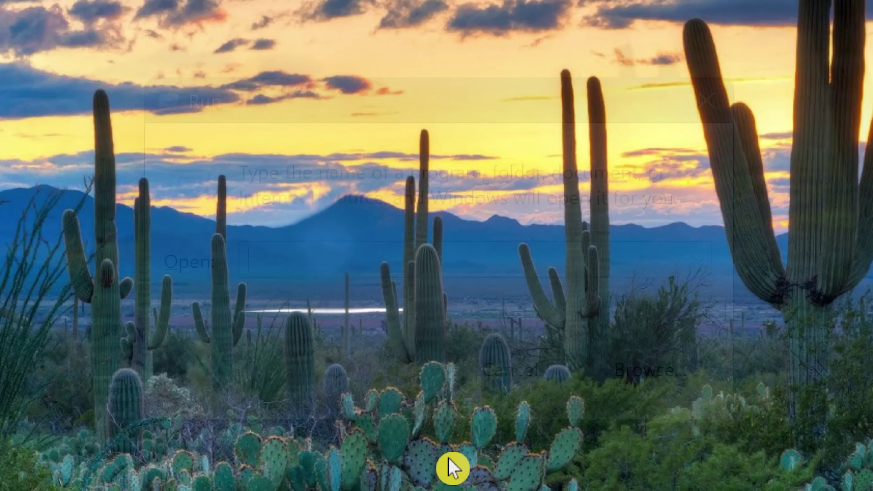
pyautogui.press('super+r')
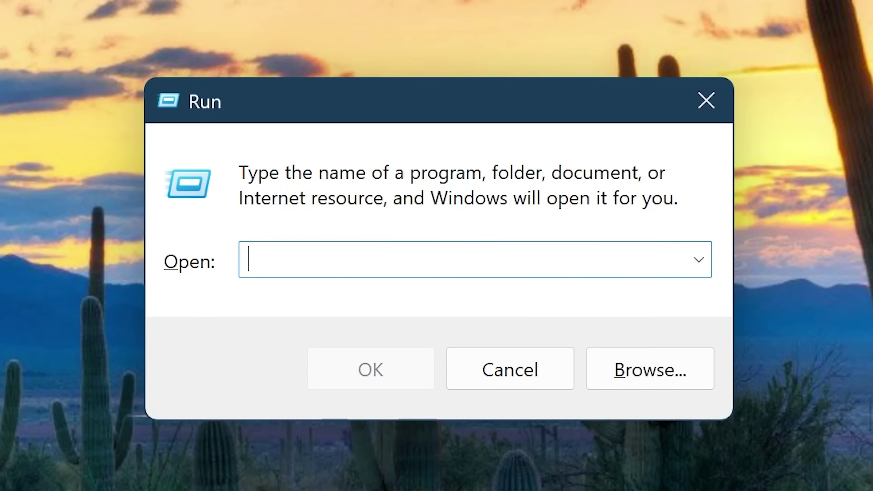
# - Open Command Prompt via cmd and run help to list built-in commands
pyautogui.write('cmd')
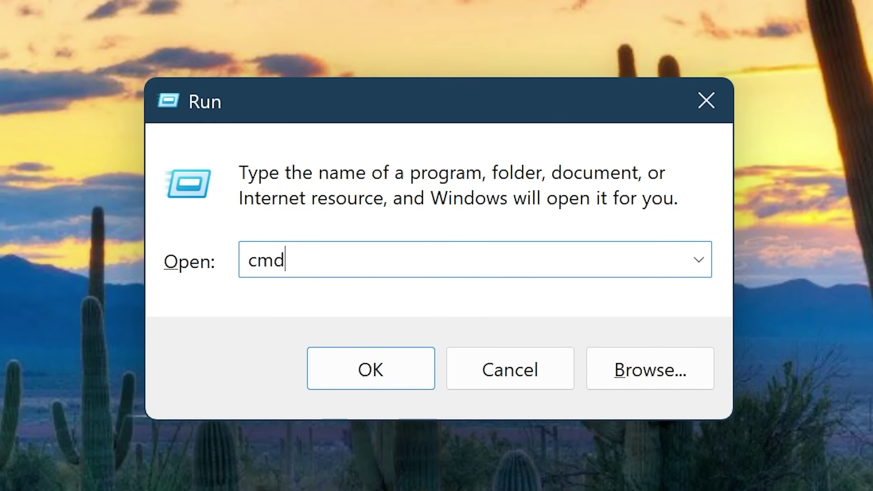
pyautogui.press('Return')
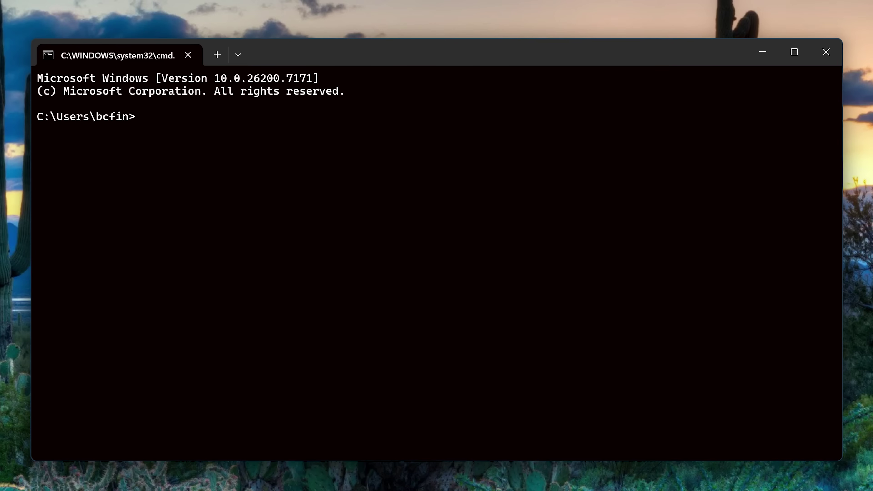
pyautogui.write('help')
pyautogui.press('Return')
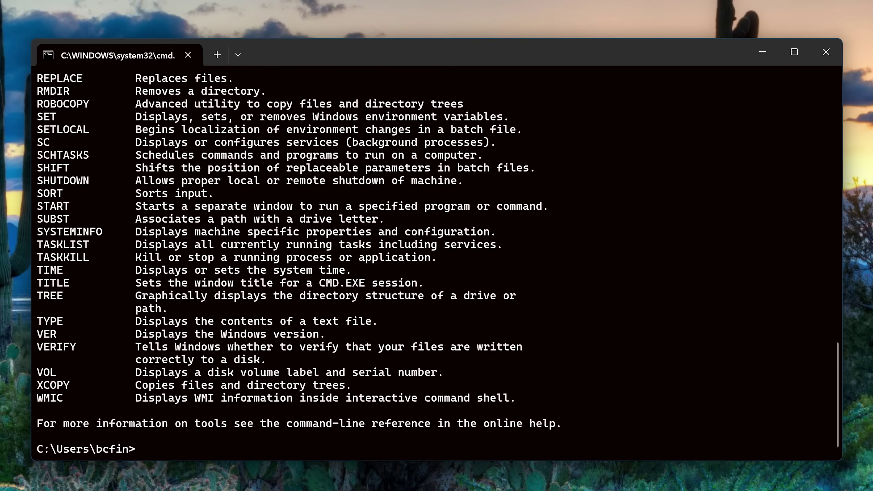
# - Scroll back up through the help output, then reopen the Run dialog
pyautogui.scroll(20, 810, 361)
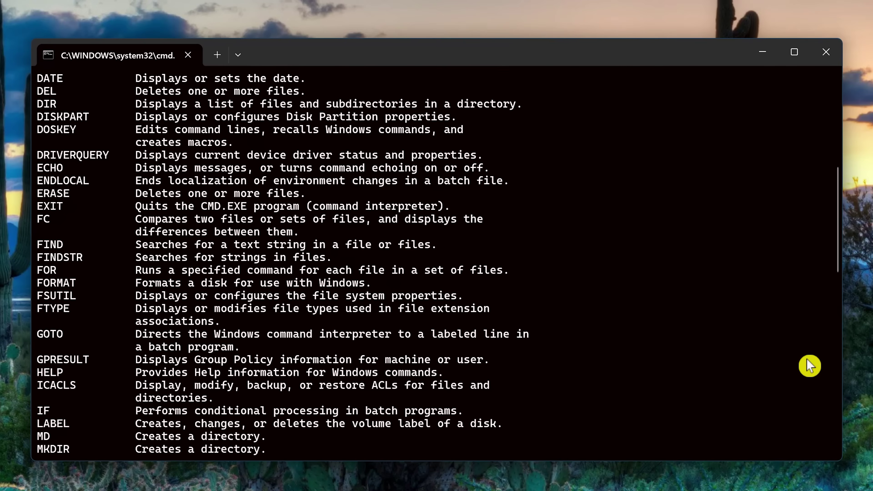
pyautogui.scroll(1, 812, 365)
pyautogui.press('super+r')
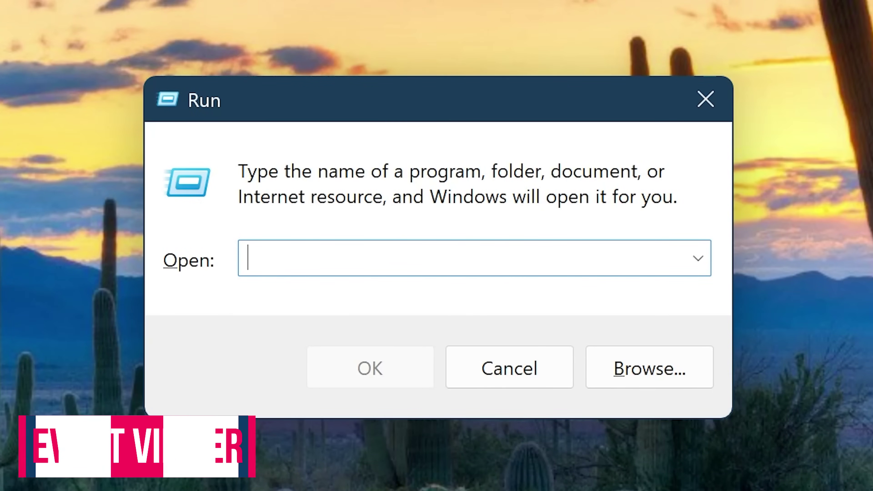
# - Launch Event Viewer by running eventvwr from the Run dialog
pyautogui.write('eve')
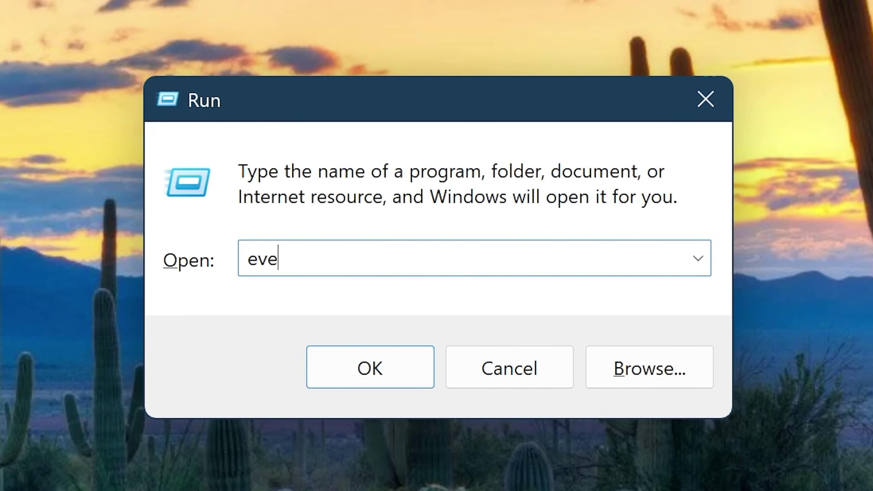
pyautogui.write('ntvwr')
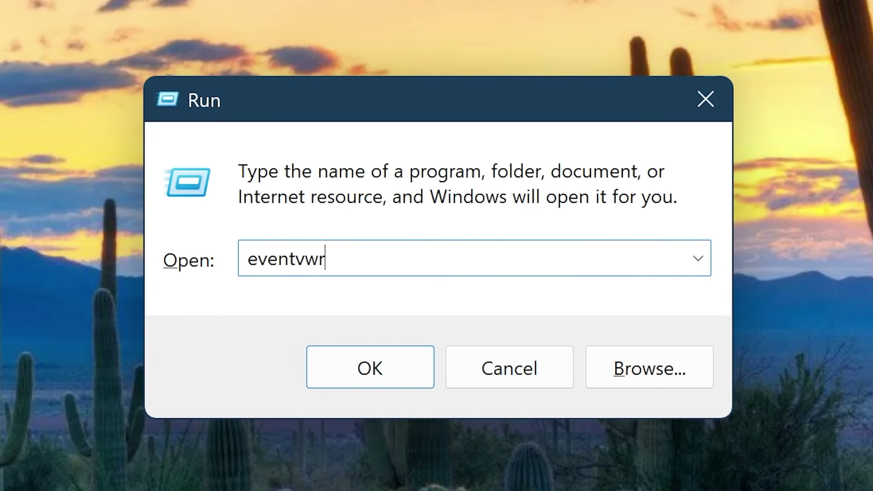
pyautogui.press('Return')
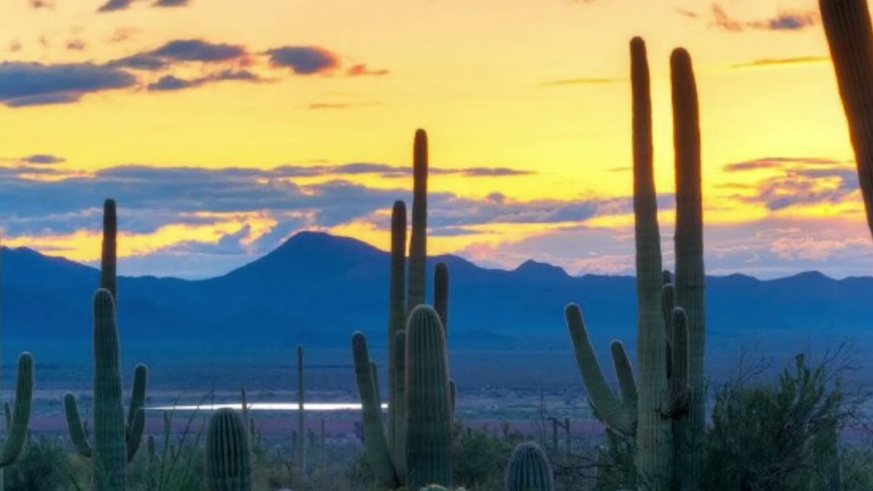